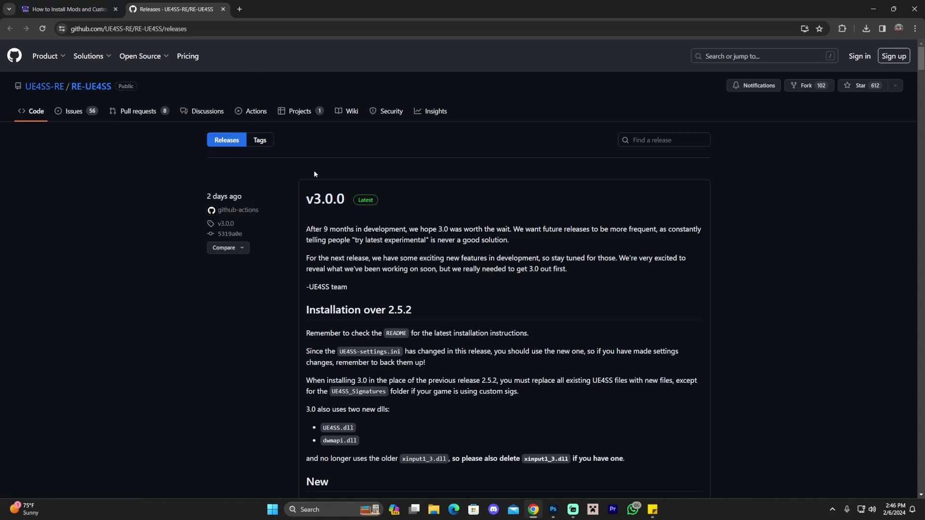
Examine the v3.0.0 release notes, including the section on installing over version 2.5.2.
{"action": "left_click_drag", "start_coordinate": [412, 313], "coordinate": [393, 310]}
{"action": "left_click", "coordinate": [415, 309]}
{"action": "mouse_move", "coordinate": [414, 310]}
{"action": "left_mouse_down"}
{"action": "mouse_move", "coordinate": [363, 310]}
{"action": "mouse_move", "coordinate": [405, 310]}
{"action": "left_mouse_up"}
{"action": "left_click", "coordinate": [413, 309]}
{"action": "left_click_drag", "start_coordinate": [379, 229], "coordinate": [335, 229]}
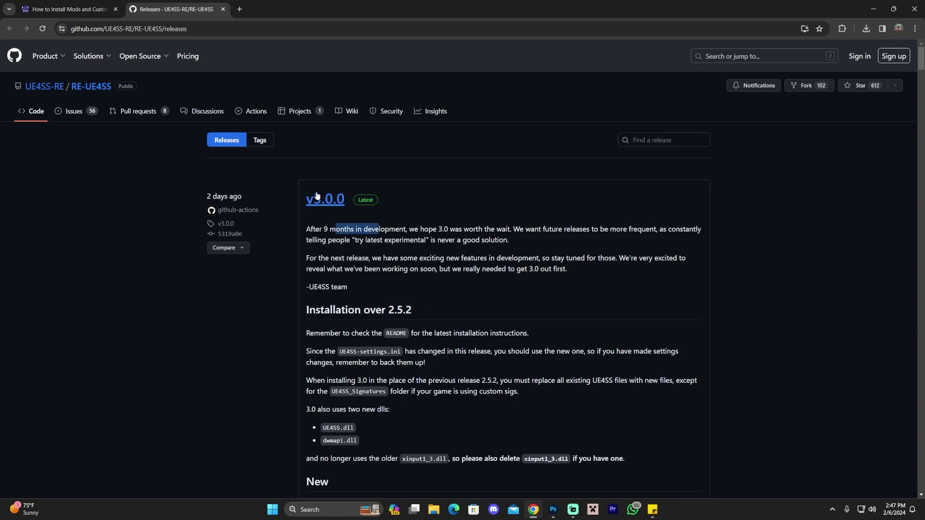
{"action": "left_click", "coordinate": [382, 247]}
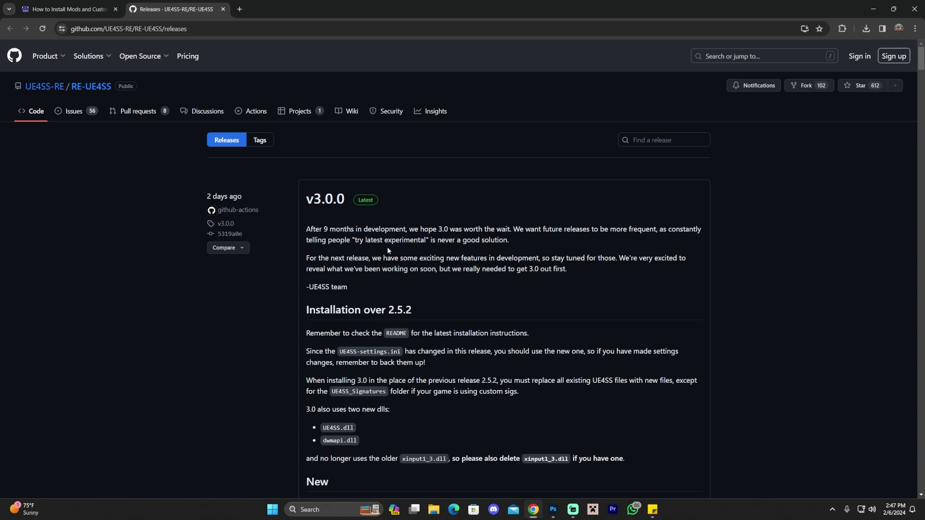
{"action": "left_click_drag", "start_coordinate": [369, 309], "coordinate": [394, 310]}
{"action": "left_click", "coordinate": [415, 310]}
{"action": "left_click", "coordinate": [433, 299]}
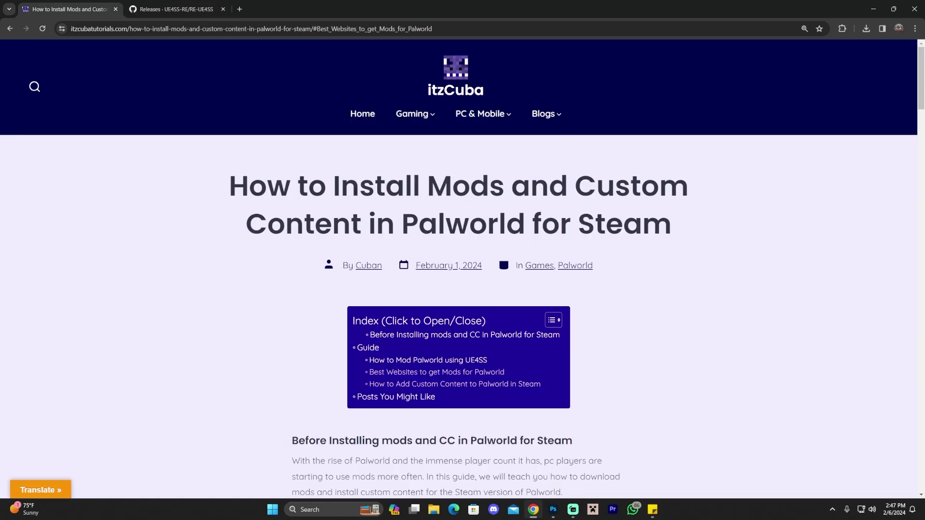
Switch to the Palworld modding guide and follow its UE4SS link to the GitHub releases page.
{"action": "scroll", "coordinate": [221, 140], "scroll_direction": "down", "scroll_amount": 1}
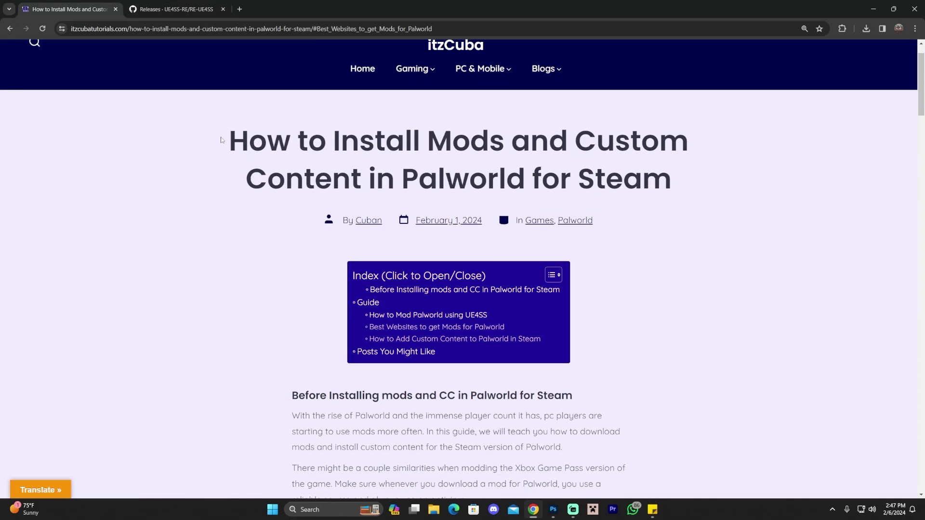
{"action": "left_click_drag", "start_coordinate": [222, 140], "coordinate": [767, 171]}
{"action": "left_click", "coordinate": [778, 172]}
{"action": "scroll", "coordinate": [684, 210], "scroll_direction": "down", "scroll_amount": 1}
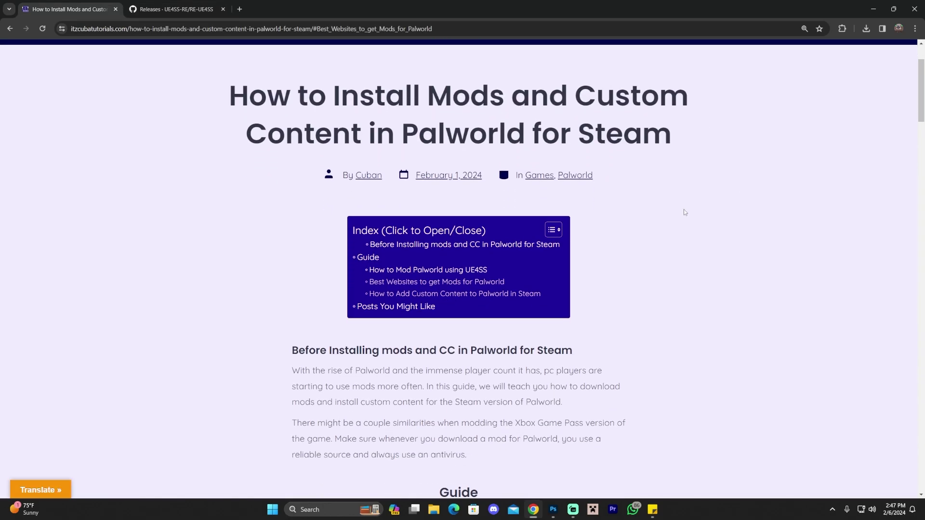
{"action": "scroll", "coordinate": [683, 210], "scroll_direction": "down", "scroll_amount": 3}
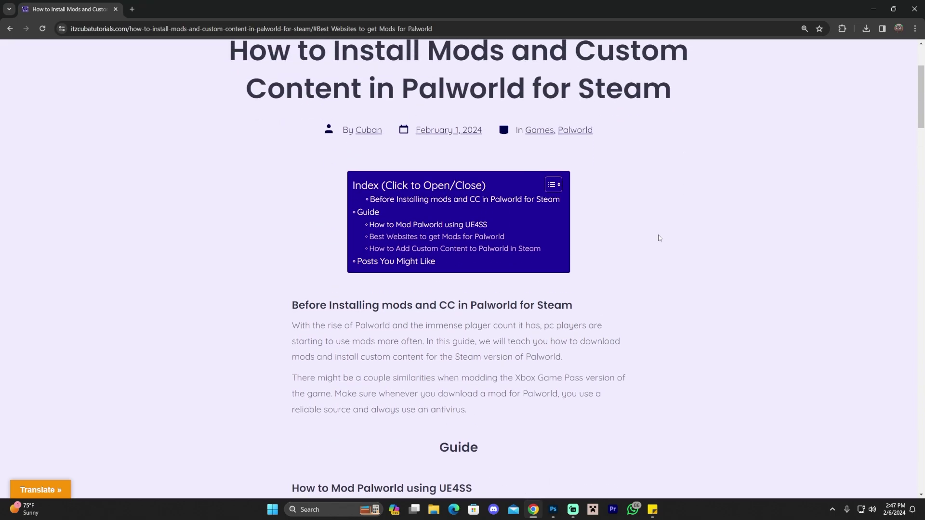
{"action": "scroll", "coordinate": [656, 238], "scroll_direction": "down", "scroll_amount": 7}
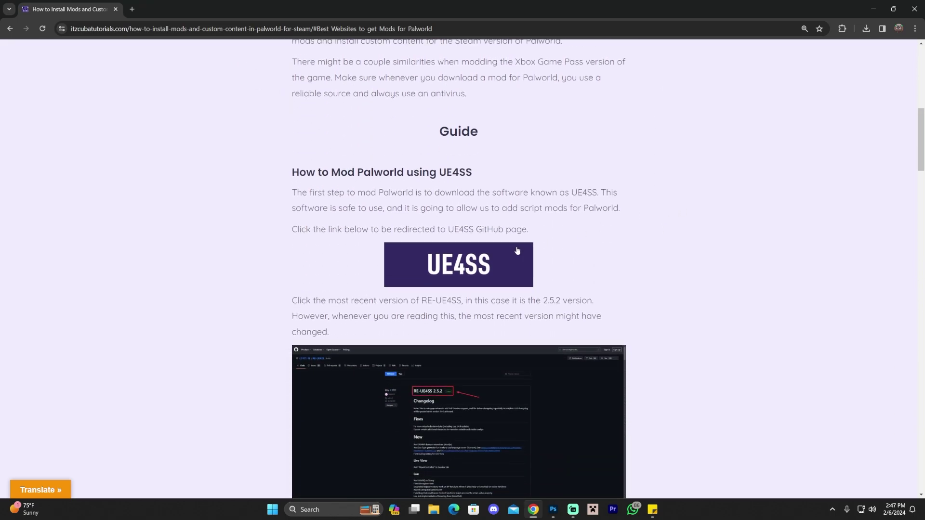
{"action": "scroll", "coordinate": [762, 299], "scroll_direction": "up", "scroll_amount": 6}
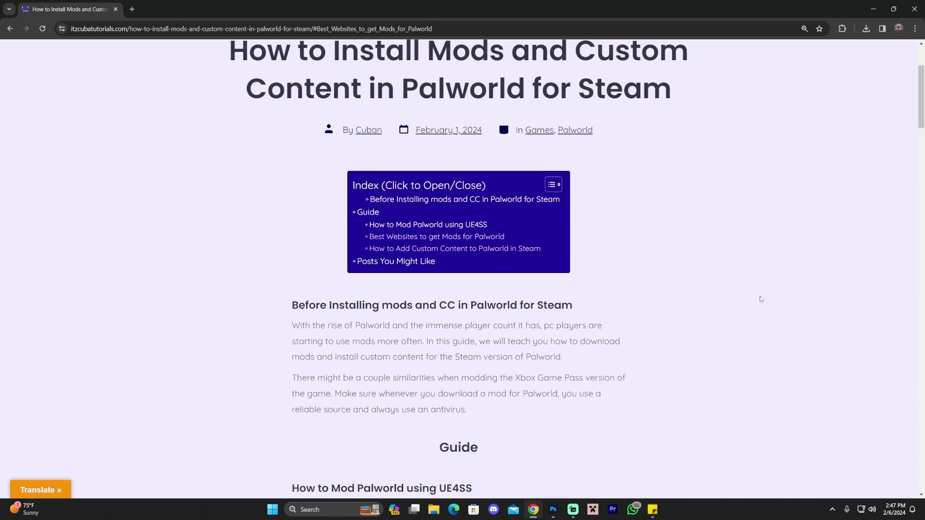
{"action": "scroll", "coordinate": [673, 282], "scroll_direction": "down", "scroll_amount": 5}
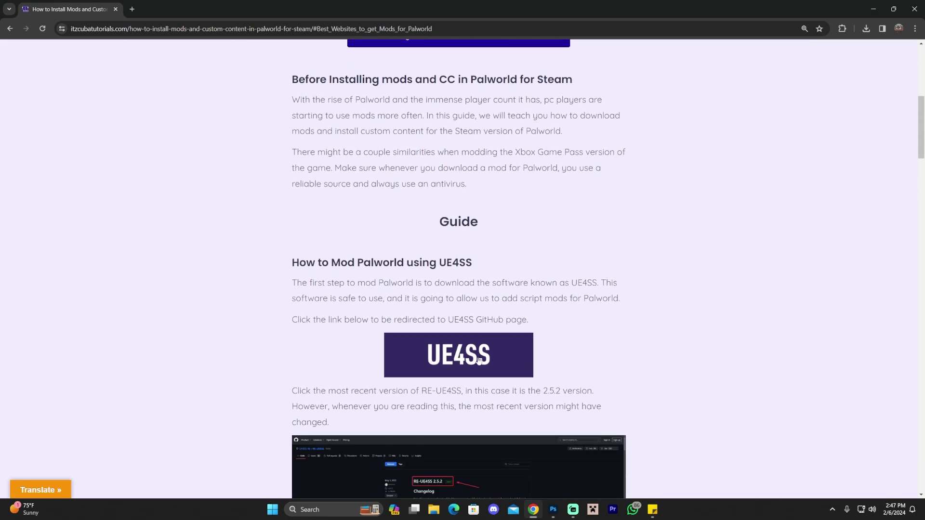
{"action": "left_click", "coordinate": [478, 360]}
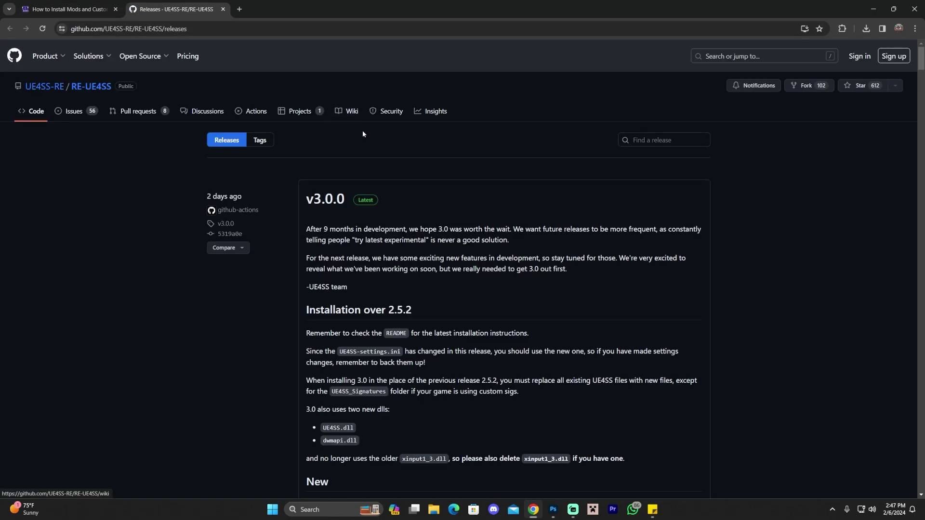
Open the v3.0.0 release and download UE4SS_v3.0.0.zip from its assets.
{"action": "left_click", "coordinate": [335, 205]}
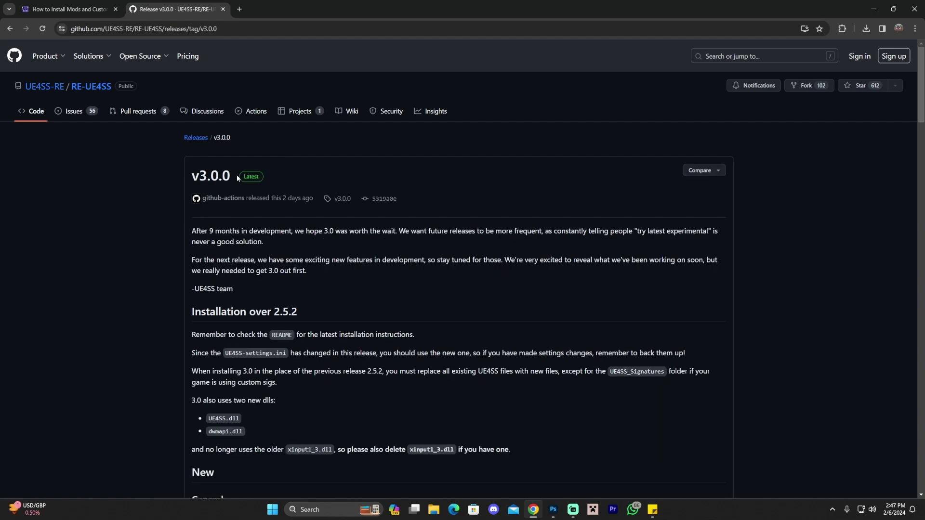
{"action": "scroll", "coordinate": [207, 232], "scroll_direction": "down", "scroll_amount": 2}
{"action": "scroll", "coordinate": [207, 232], "scroll_direction": "up", "scroll_amount": 2}
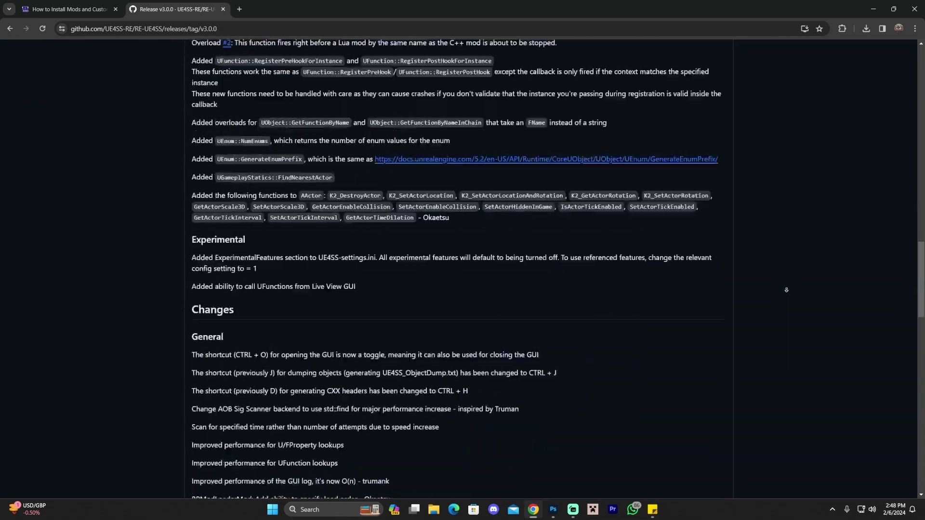
{"action": "middle_click", "coordinate": [782, 293]}
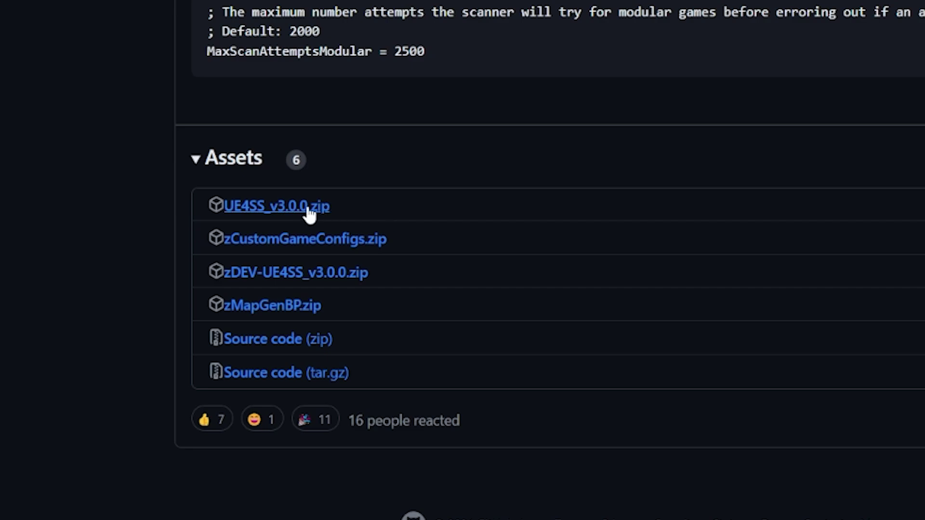
{"action": "left_click", "coordinate": [310, 214]}
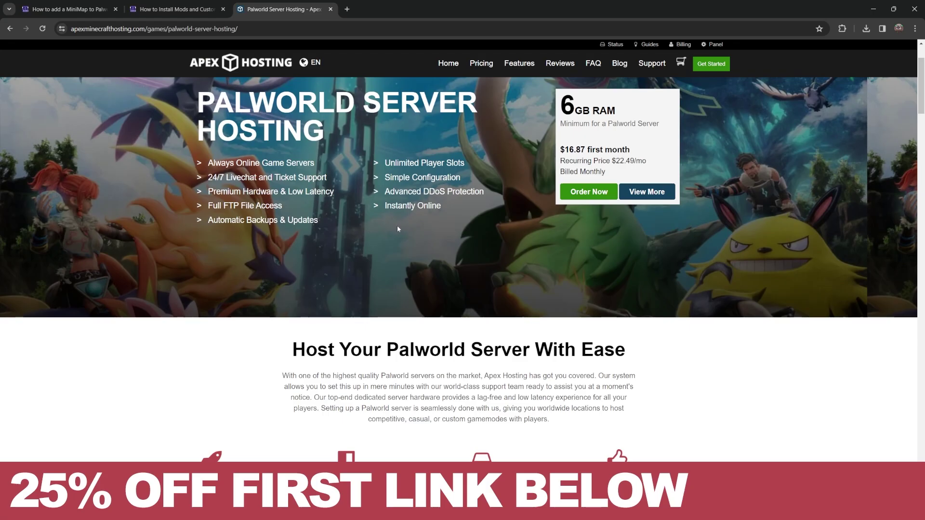
Examine the features and pricing on the Apex Hosting page for Palworld servers.
{"action": "scroll", "coordinate": [397, 228], "scroll_direction": "down", "scroll_amount": 4}
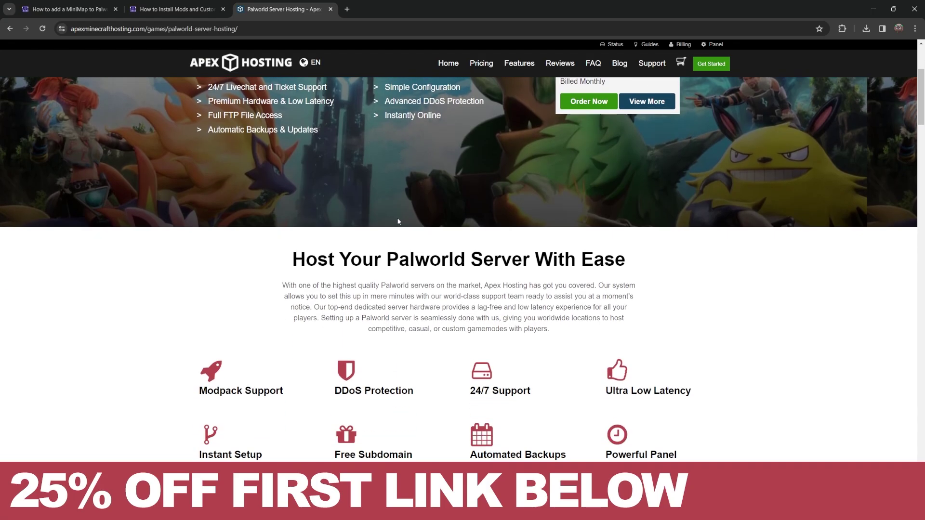
{"action": "scroll", "coordinate": [396, 222], "scroll_direction": "up", "scroll_amount": 6}
{"action": "scroll", "coordinate": [394, 220], "scroll_direction": "down", "scroll_amount": 2}
{"action": "scroll", "coordinate": [406, 251], "scroll_direction": "up", "scroll_amount": 2}
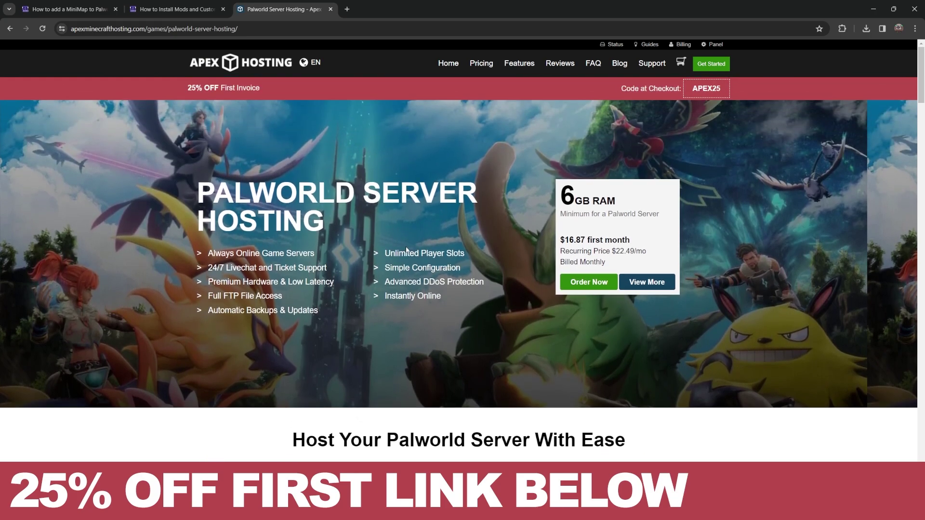
{"action": "scroll", "coordinate": [407, 247], "scroll_direction": "down", "scroll_amount": 1}
{"action": "left_click_drag", "start_coordinate": [207, 204], "coordinate": [430, 251]}
{"action": "left_click", "coordinate": [444, 257]}
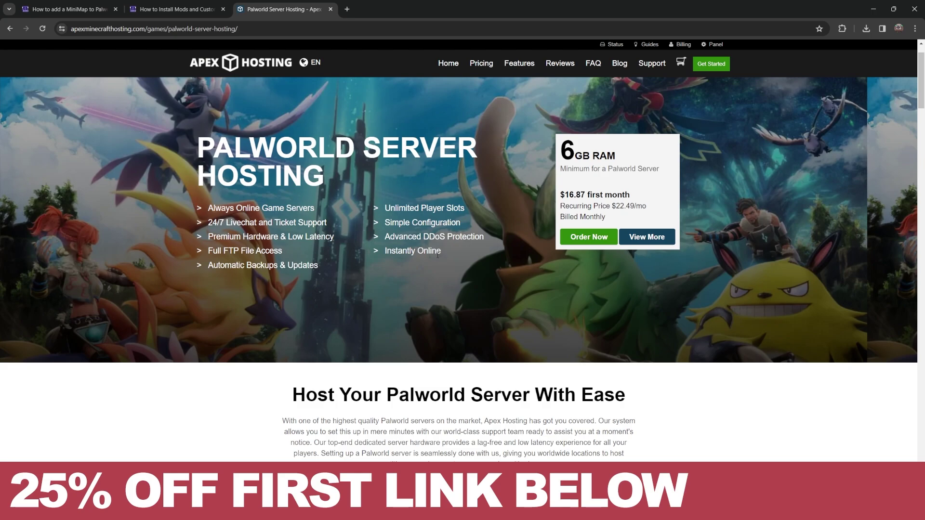
{"action": "scroll", "coordinate": [451, 256], "scroll_direction": "down", "scroll_amount": 4}
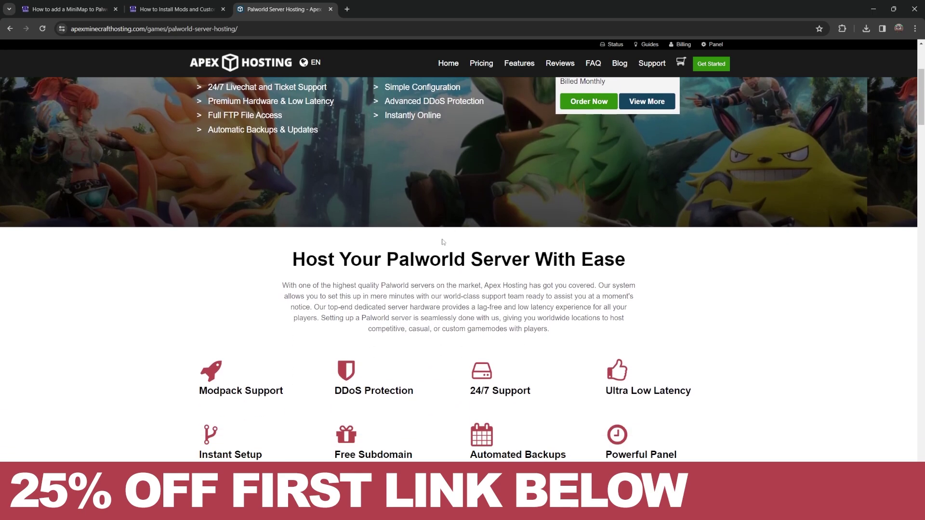
{"action": "scroll", "coordinate": [450, 256], "scroll_direction": "up", "scroll_amount": 5}
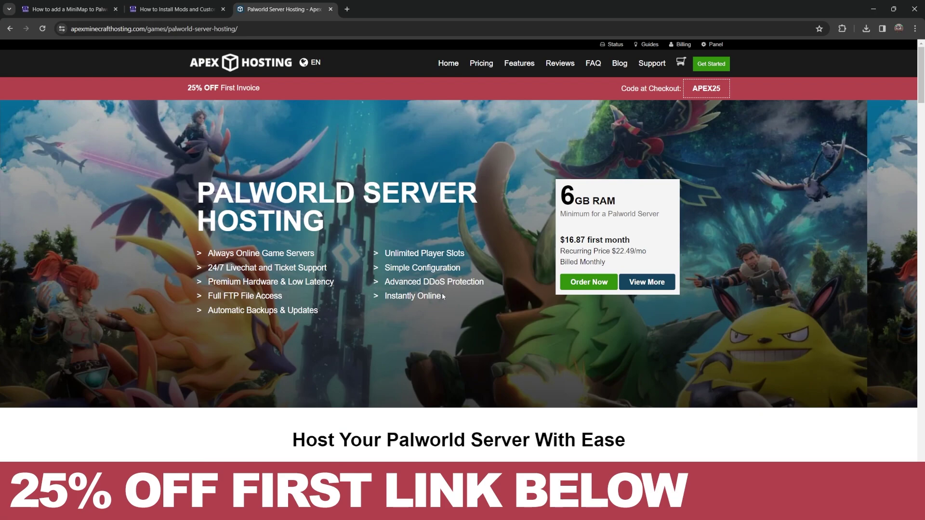
{"action": "scroll", "coordinate": [443, 293], "scroll_direction": "down", "scroll_amount": 1}
{"action": "scroll", "coordinate": [448, 294], "scroll_direction": "up", "scroll_amount": 2}
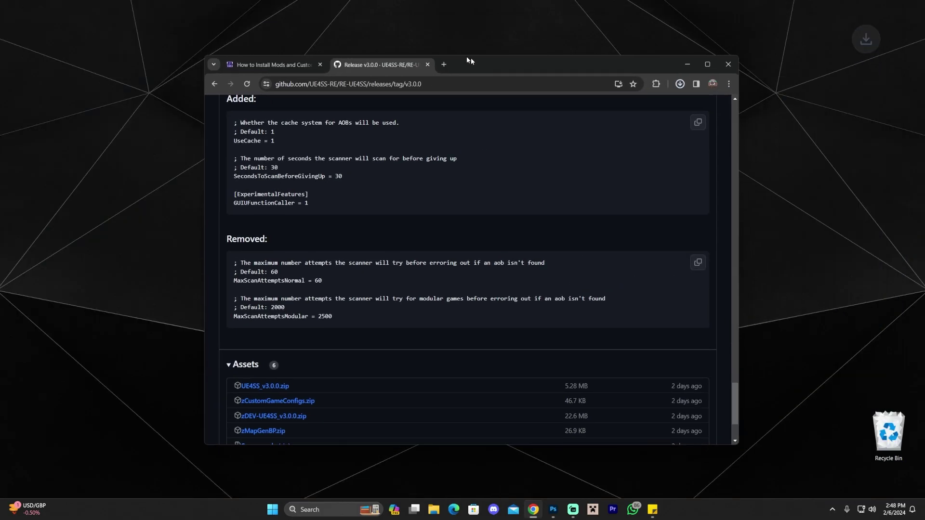
Put the downloaded UE4SS_v3.0.0 (1).zip on the desktop and minimise the browser window.
{"action": "left_click_drag", "start_coordinate": [457, 58], "coordinate": [416, 47]}
{"action": "left_click", "coordinate": [631, 71]}
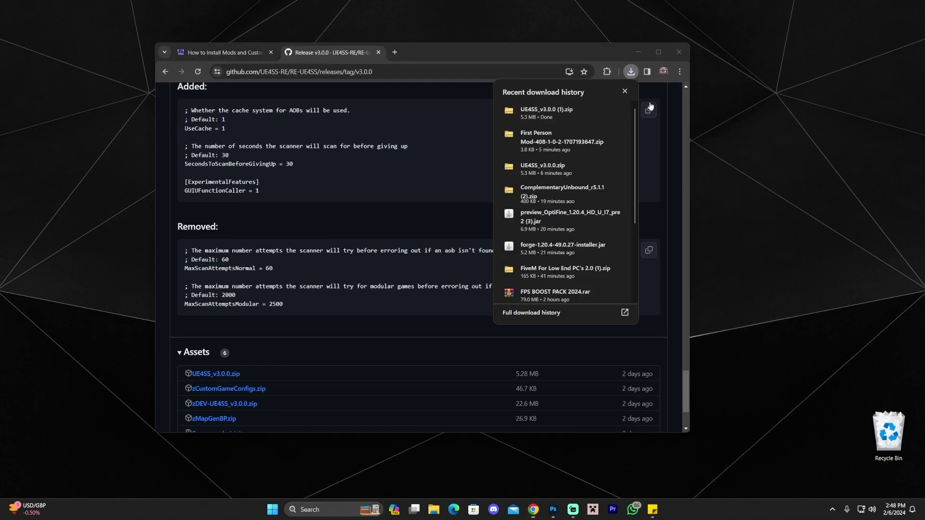
{"action": "left_click", "coordinate": [638, 52]}
{"action": "left_click_drag", "start_coordinate": [24, 25], "coordinate": [168, 164]}
{"action": "left_click", "coordinate": [215, 171]}
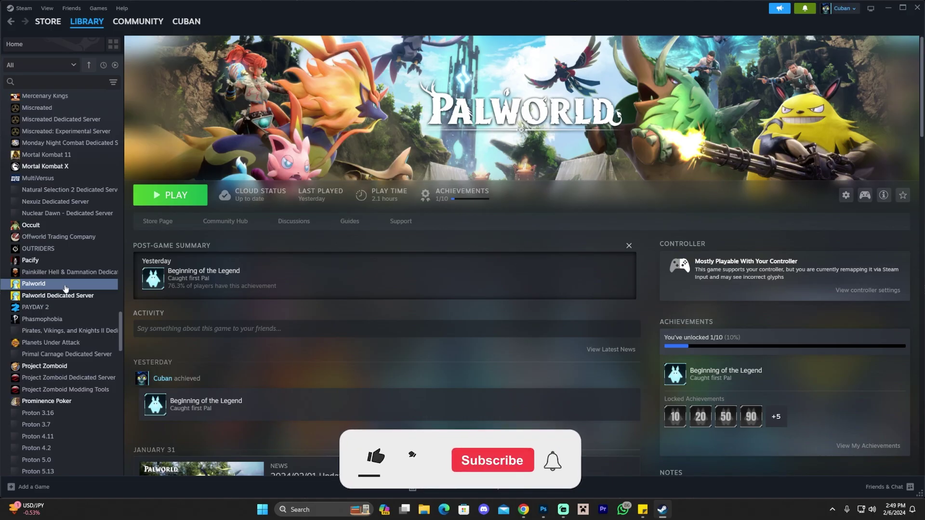
Open Palworld's local installation folder from the Steam library.
{"action": "right_click", "coordinate": [49, 284]}
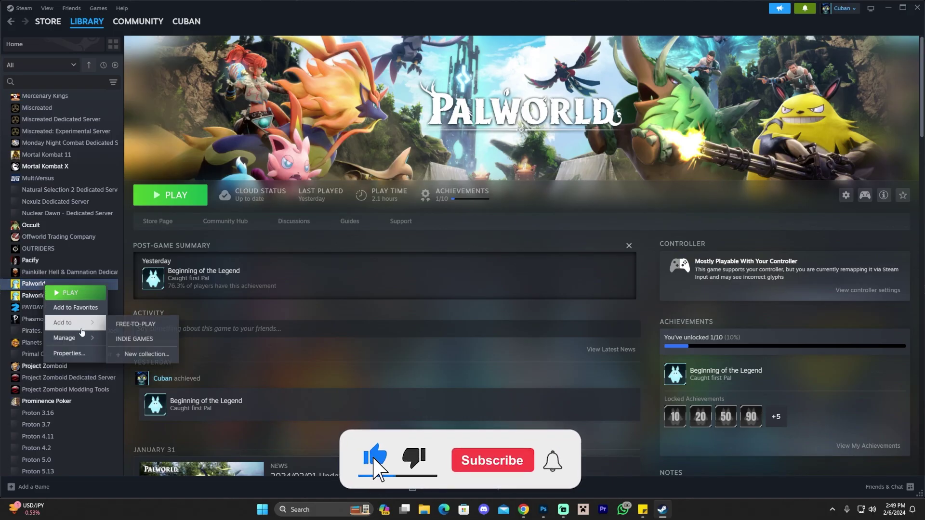
{"action": "mouse_move", "coordinate": [81, 338]}
{"action": "left_click", "coordinate": [159, 370]}
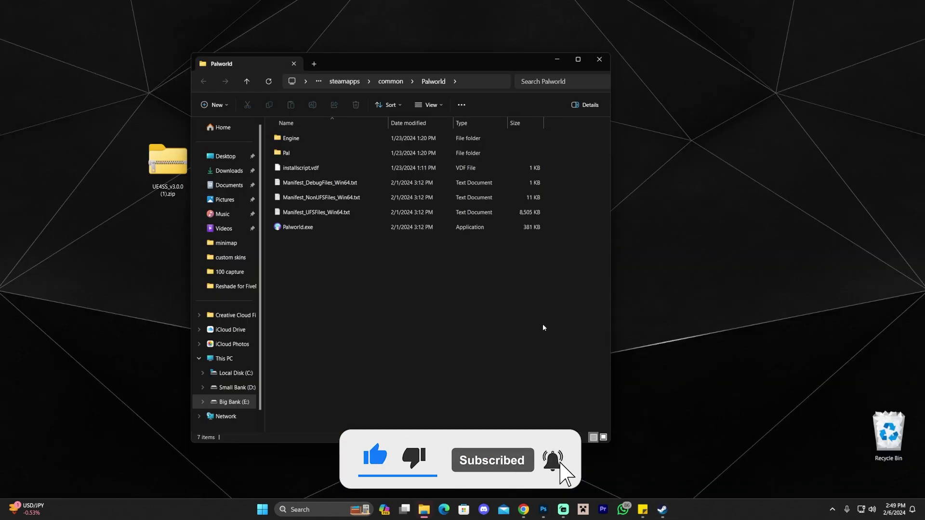
Find and launch the Xbox app, dismissing its survey invitation.
{"action": "left_click", "coordinate": [311, 508]}
{"action": "type", "text": "xb"}
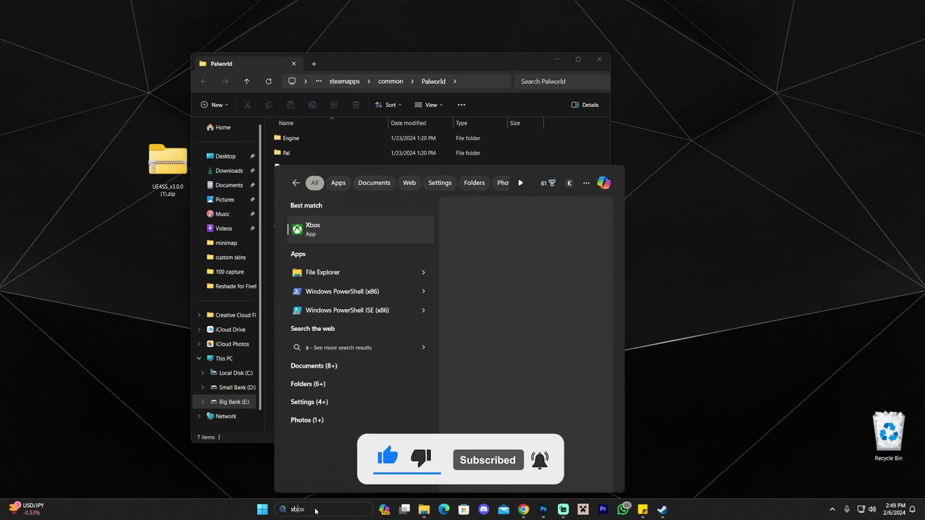
{"action": "left_click", "coordinate": [351, 219]}
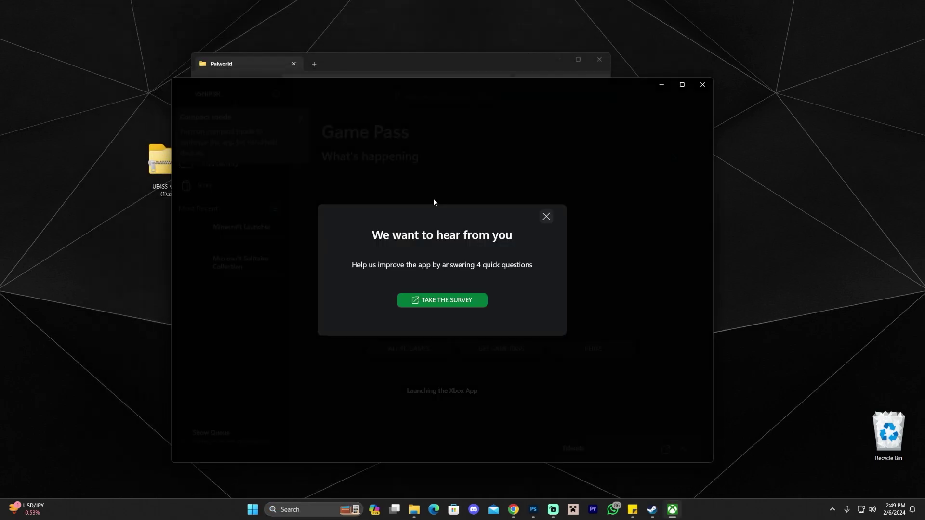
{"action": "left_click", "coordinate": [546, 216]}
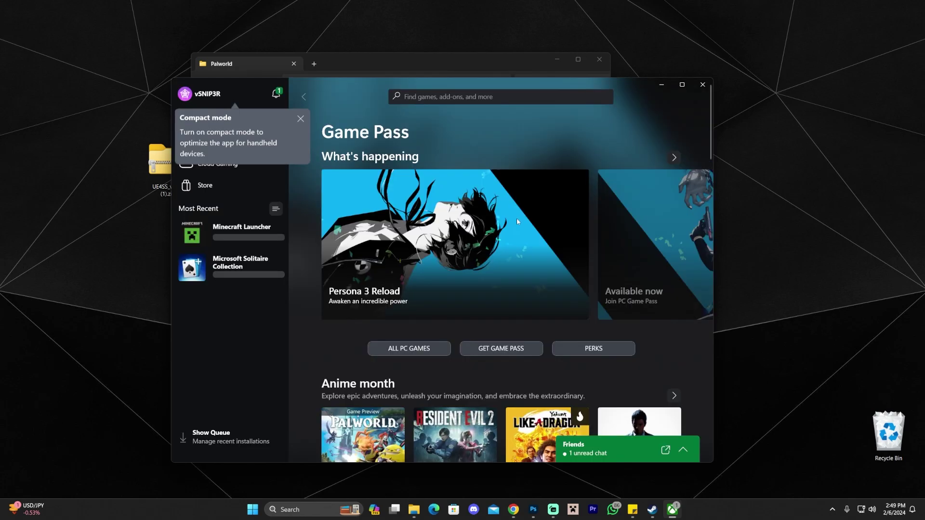
Browse the installed files of Minecraft Launcher from its management options, and close the Xbox app.
{"action": "left_click", "coordinate": [223, 246]}
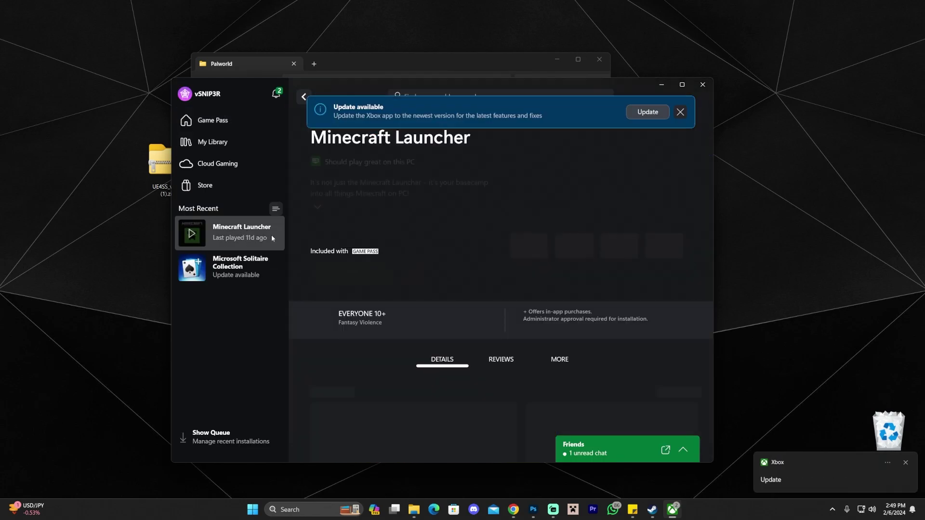
{"action": "left_click", "coordinate": [905, 462]}
{"action": "left_click", "coordinate": [444, 273]}
{"action": "left_click", "coordinate": [440, 329]}
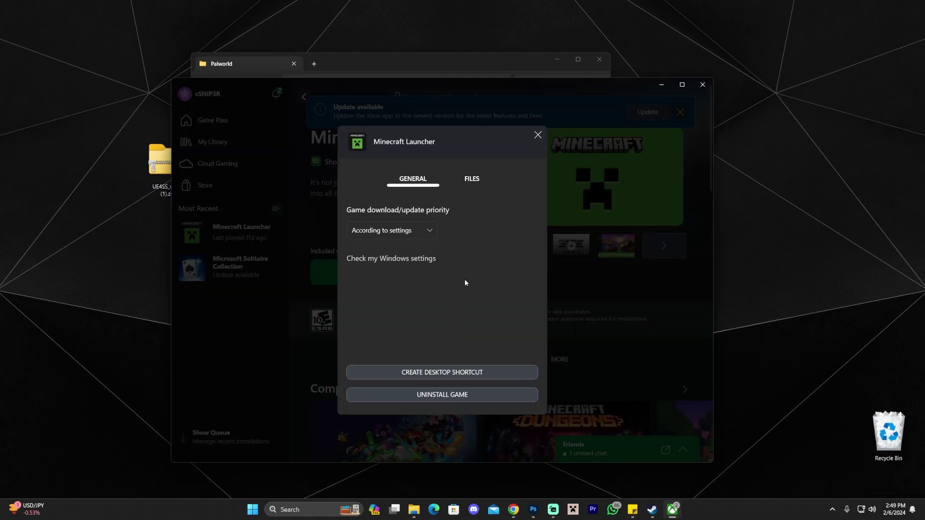
{"action": "left_click", "coordinate": [470, 179]}
{"action": "left_click", "coordinate": [492, 242]}
{"action": "left_click", "coordinate": [606, 70]}
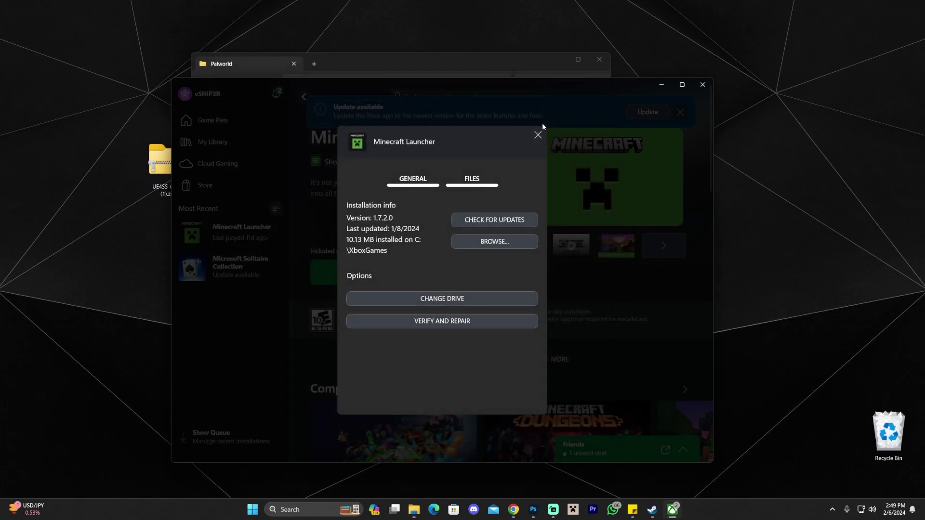
{"action": "left_click", "coordinate": [538, 134]}
{"action": "left_click", "coordinate": [702, 84]}
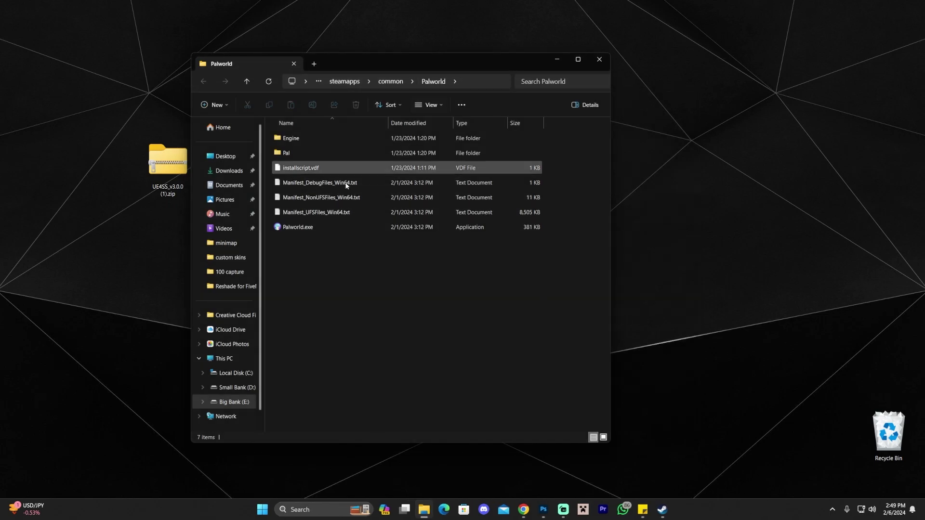
Navigate through Pal and Binaries to Palworld's Win64 folder and locate the xinput1_3.dll file.
{"action": "left_click_drag", "start_coordinate": [421, 70], "coordinate": [492, 68]}
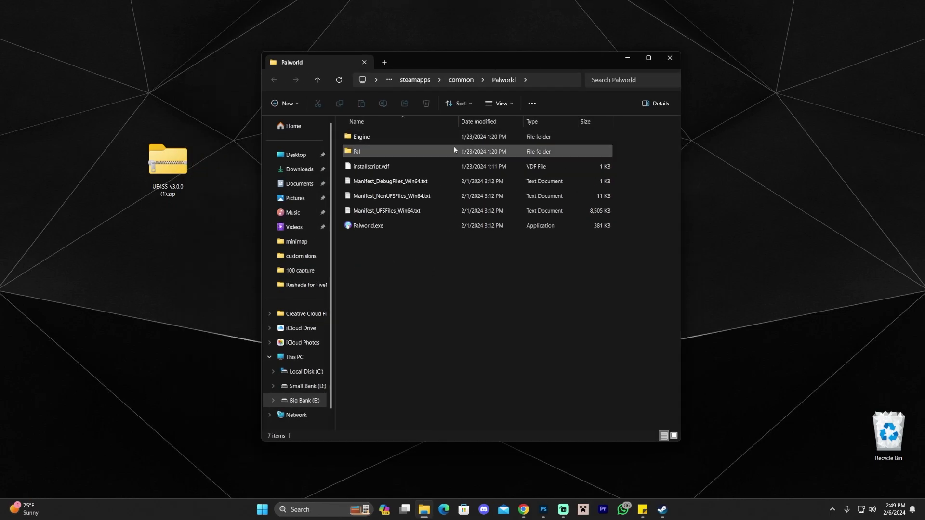
{"action": "double_click", "coordinate": [366, 153]}
{"action": "double_click", "coordinate": [382, 136]}
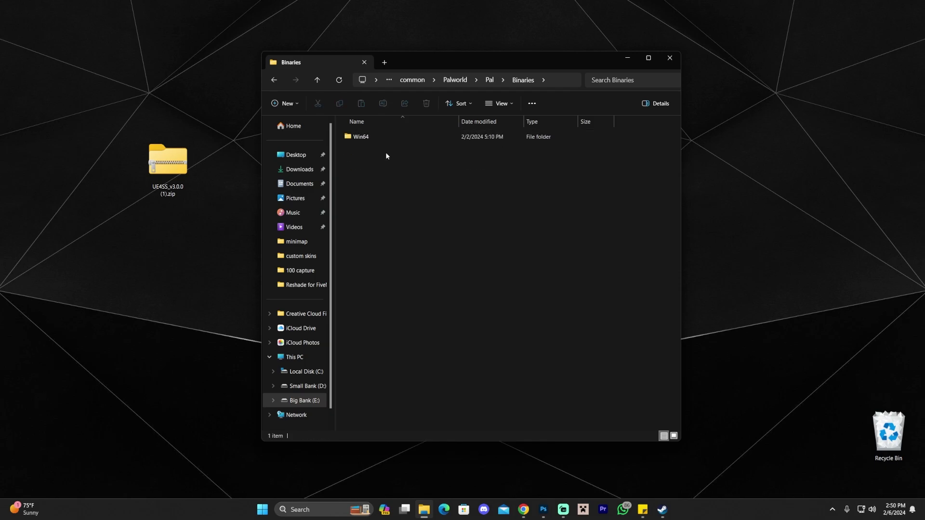
{"action": "double_click", "coordinate": [388, 137]}
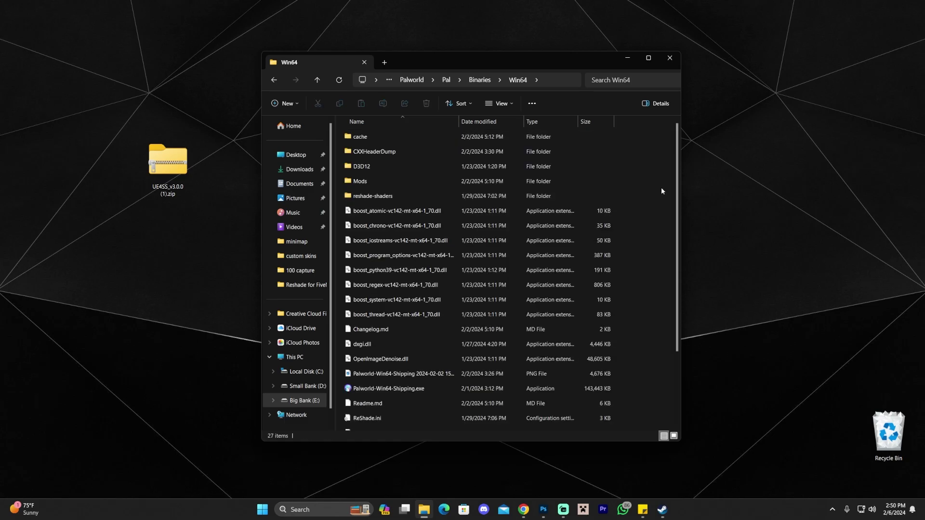
{"action": "scroll", "coordinate": [661, 190], "scroll_direction": "down", "scroll_amount": 3}
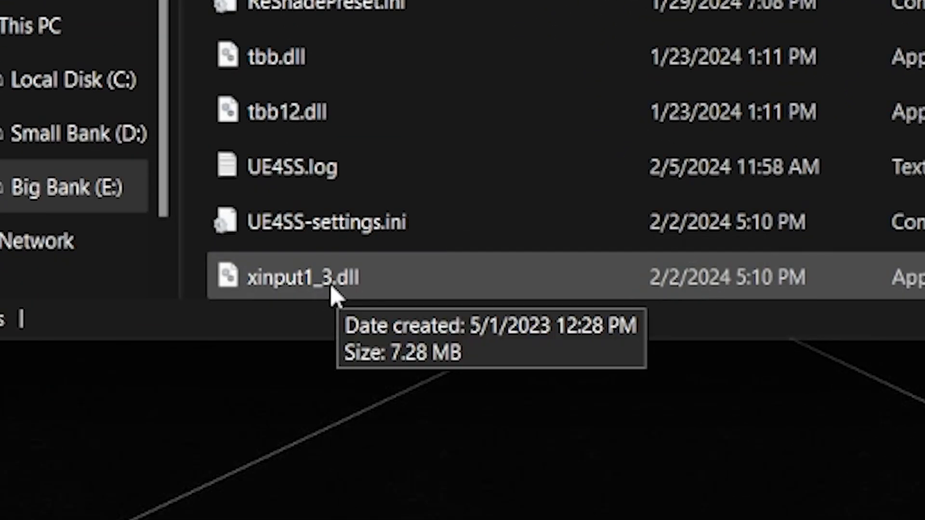
Delete xinput1_3.dll from Palworld's Win64 folder and move the folder window aside to uncover the desktop.
{"action": "left_click", "coordinate": [351, 292]}
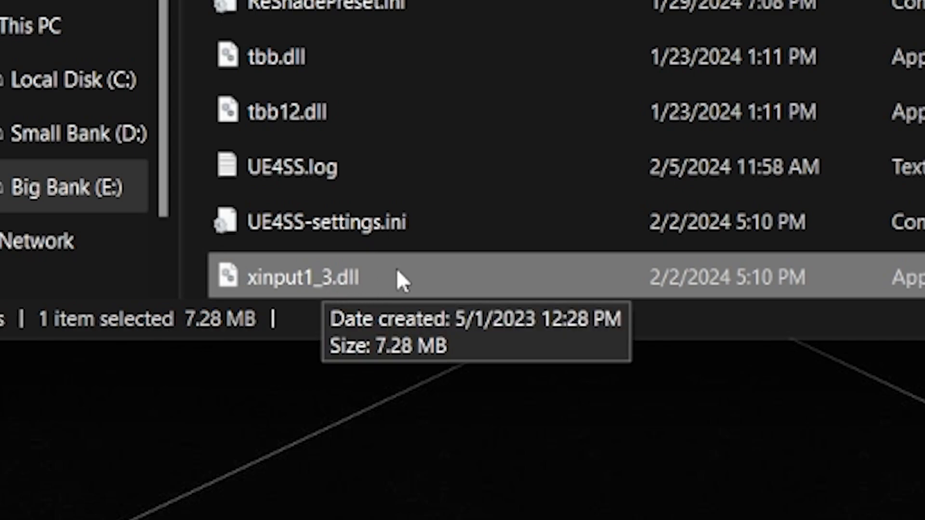
{"action": "key", "text": "Delete"}
{"action": "left_click_drag", "start_coordinate": [496, 51], "coordinate": [204, 42]}
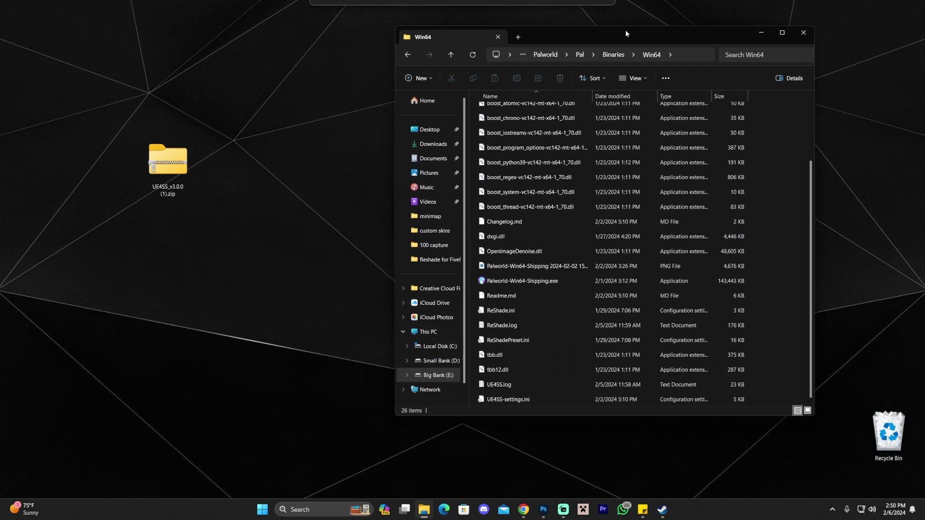
Open the UE4SS_v3.0.0 (1).zip archive from the desktop and place its window beside the Win64 folder.
{"action": "double_click", "coordinate": [171, 163]}
{"action": "left_click_drag", "start_coordinate": [408, 121], "coordinate": [341, 109]}
{"action": "left_click_drag", "start_coordinate": [257, 43], "coordinate": [306, 34]}
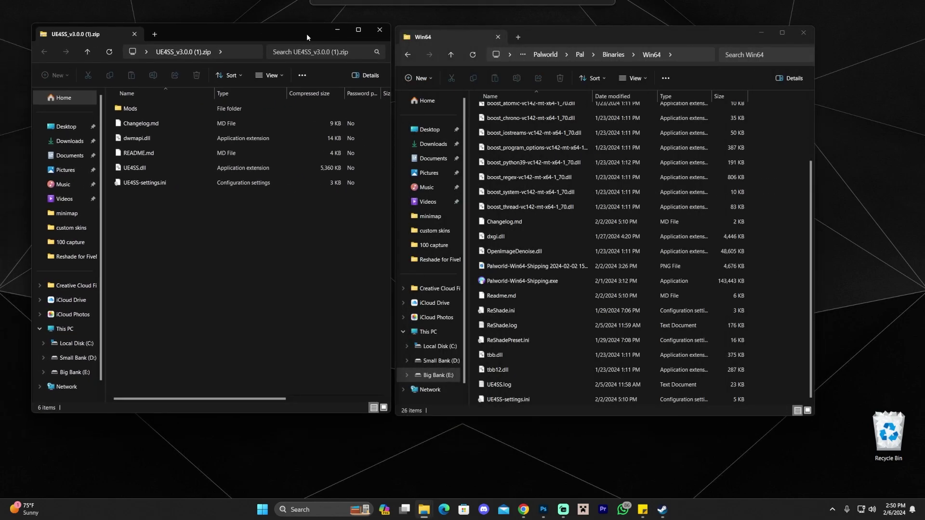
Copy all items from the UE4SS archive into the Win64 folder, replacing the files with the same names.
{"action": "left_click_drag", "start_coordinate": [243, 248], "coordinate": [167, 100]}
{"action": "scroll", "coordinate": [792, 207], "scroll_direction": "up", "scroll_amount": 2}
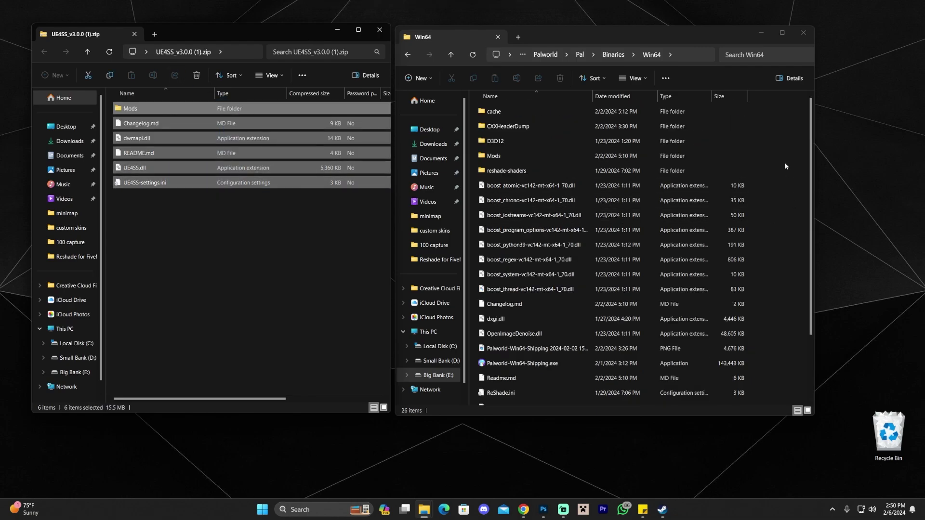
{"action": "left_click", "coordinate": [783, 140]}
{"action": "scroll", "coordinate": [784, 190], "scroll_direction": "down", "scroll_amount": 2}
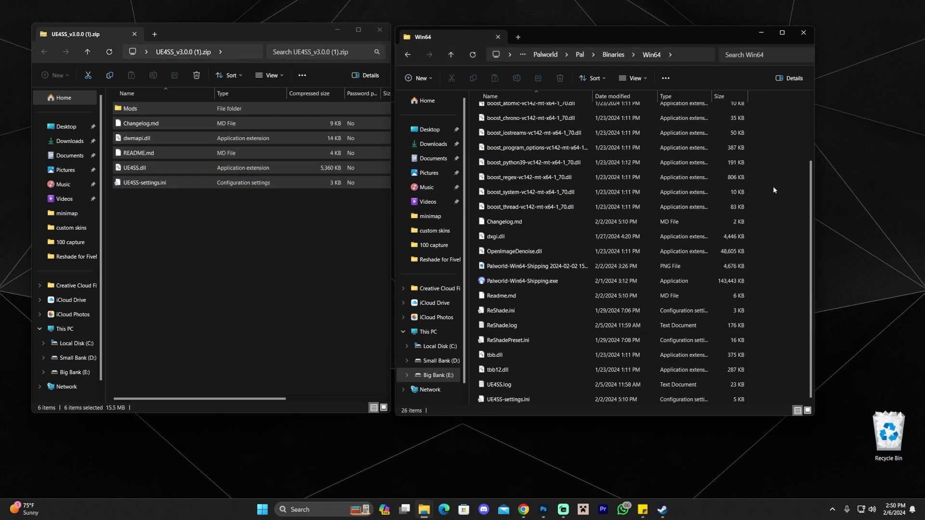
{"action": "scroll", "coordinate": [721, 145], "scroll_direction": "up", "scroll_amount": 2}
{"action": "left_click_drag", "start_coordinate": [201, 273], "coordinate": [776, 164]}
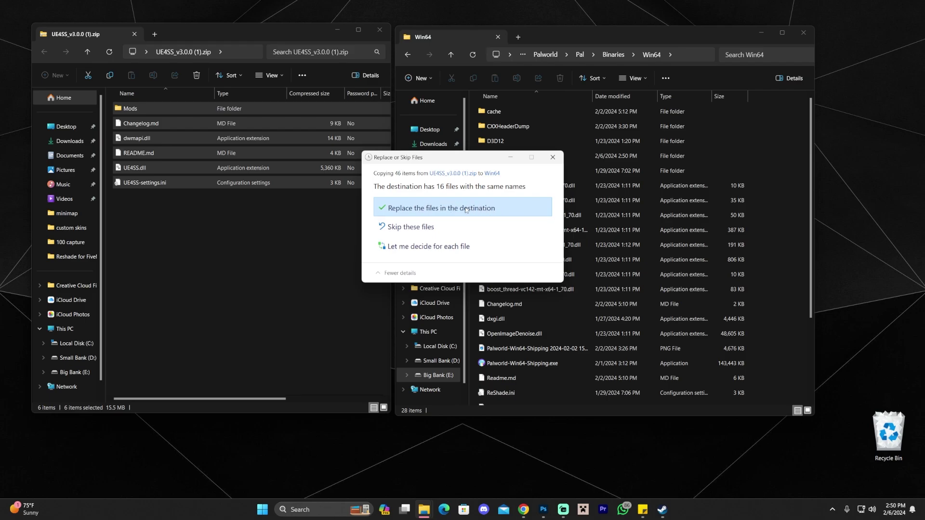
{"action": "left_click", "coordinate": [466, 209]}
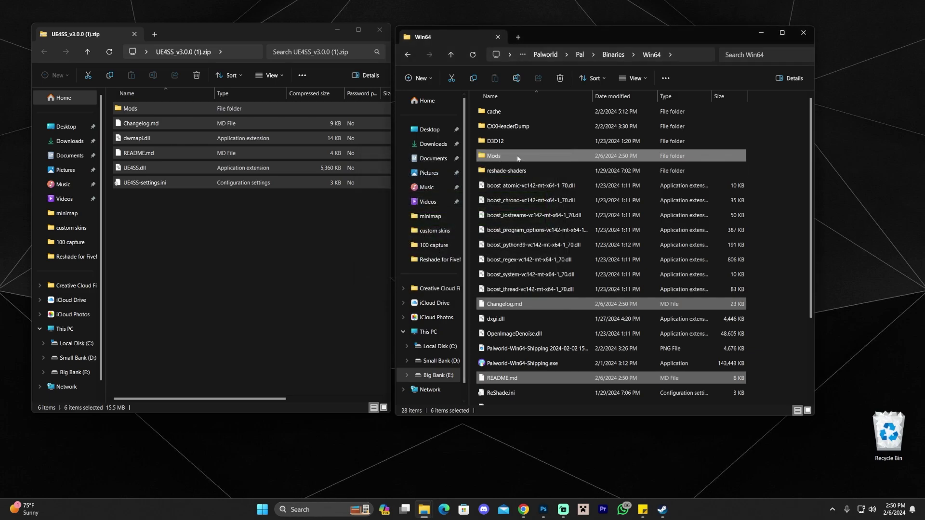
Close the UE4SS archive window, move the Win64 window toward the desktop's centre and clear the file selection.
{"action": "left_click", "coordinate": [491, 156]}
{"action": "left_click", "coordinate": [360, 238]}
{"action": "left_click", "coordinate": [380, 31]}
{"action": "left_click_drag", "start_coordinate": [554, 36], "coordinate": [477, 35]}
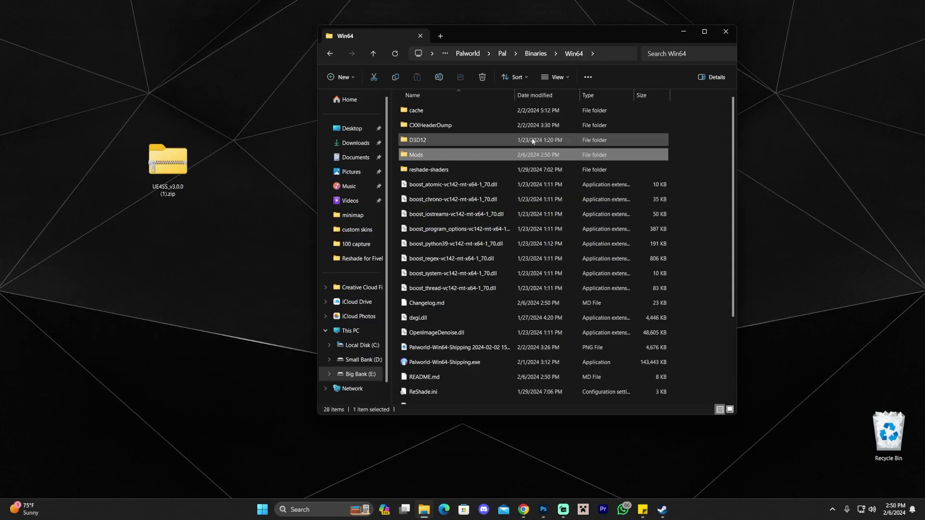
{"action": "left_click_drag", "start_coordinate": [260, 112], "coordinate": [243, 125]}
{"action": "left_click", "coordinate": [693, 98]}
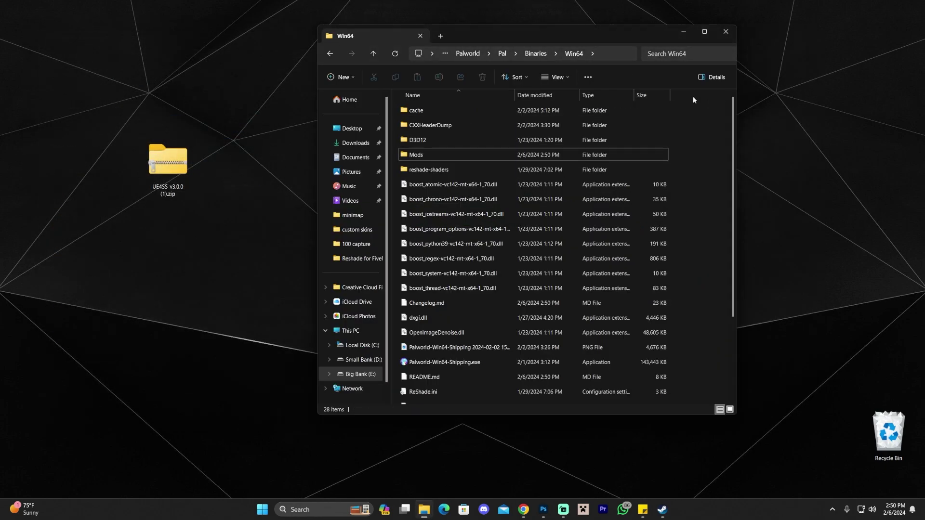
Close the Win64 folder, switch to Steam and launch Palworld from the library.
{"action": "left_click", "coordinate": [725, 31]}
{"action": "left_click", "coordinate": [662, 509]}
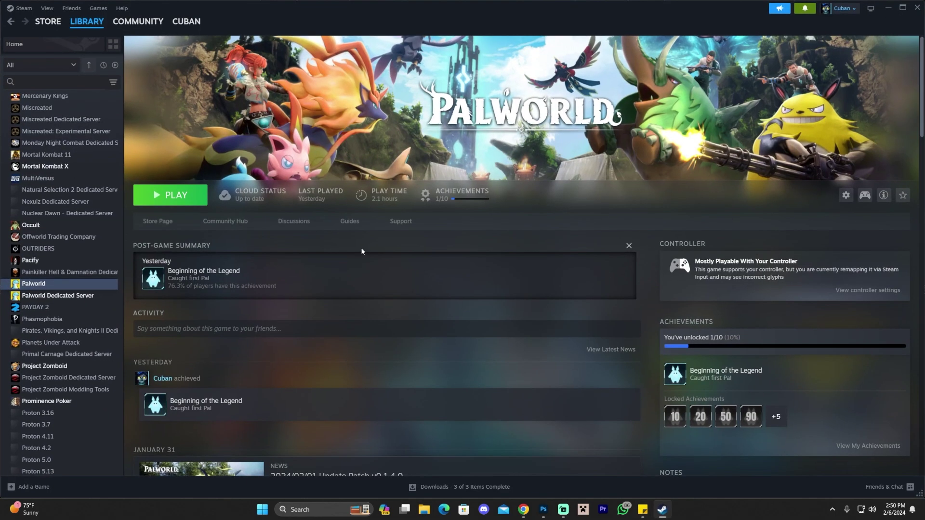
{"action": "left_click", "coordinate": [175, 194]}
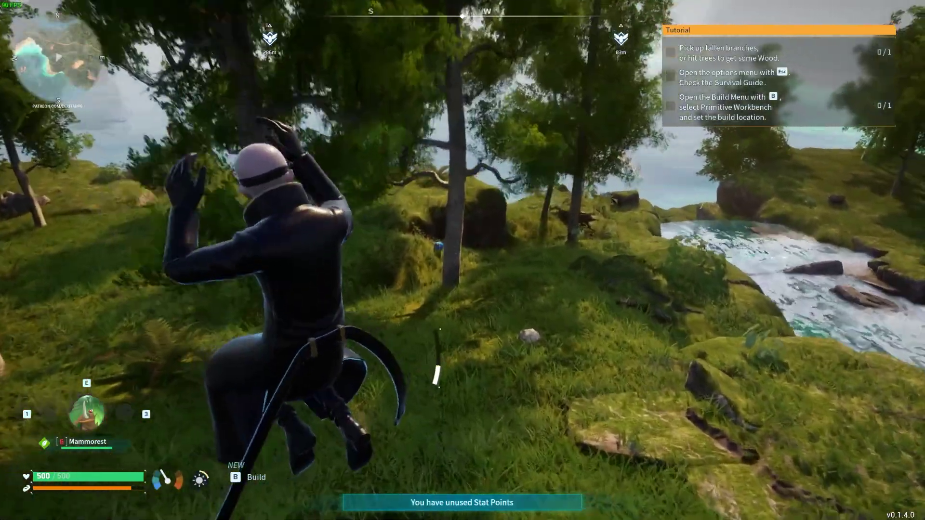
{"action": "key", "text": "w"}
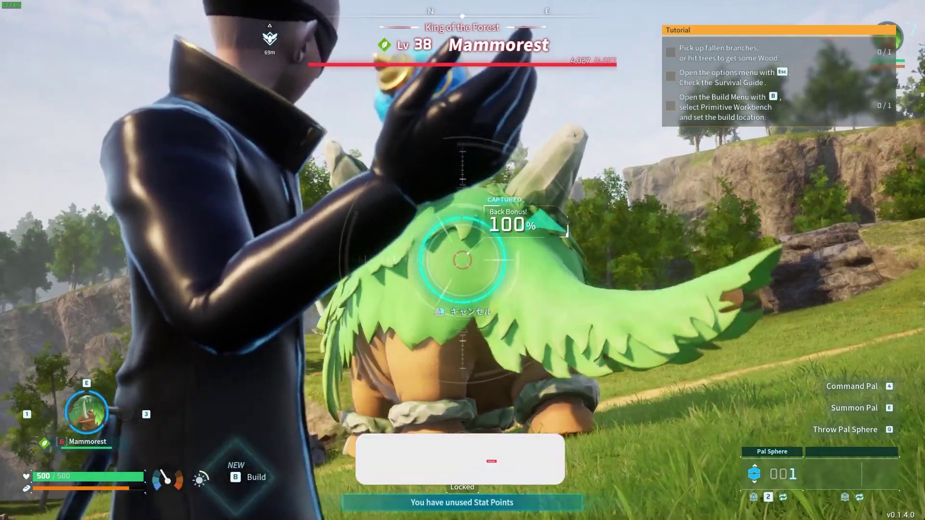
{"action": "key", "text": "q"}
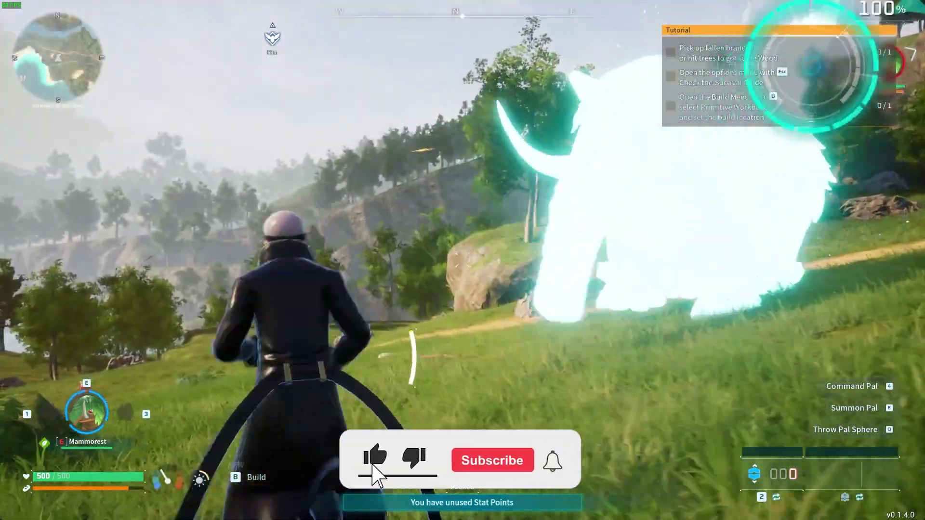
{"action": "key", "text": "s"}
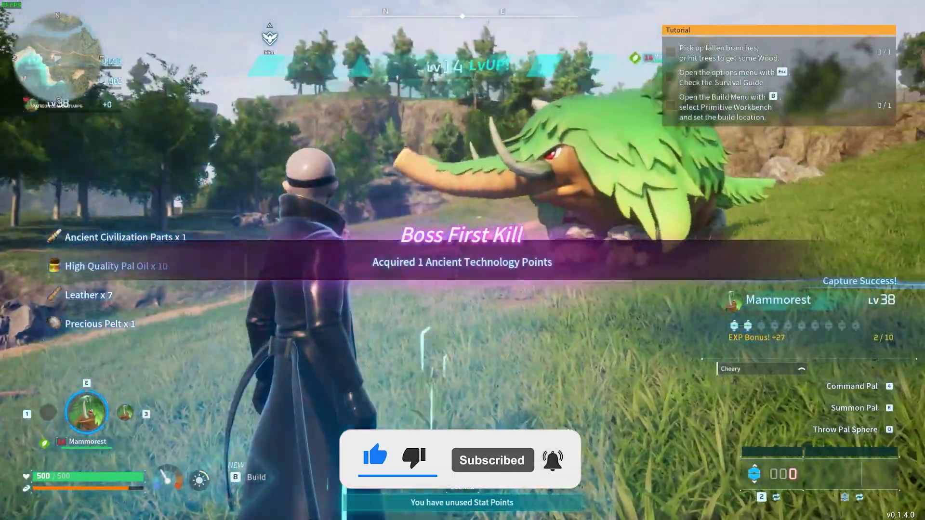
{"action": "key", "text": "w"}
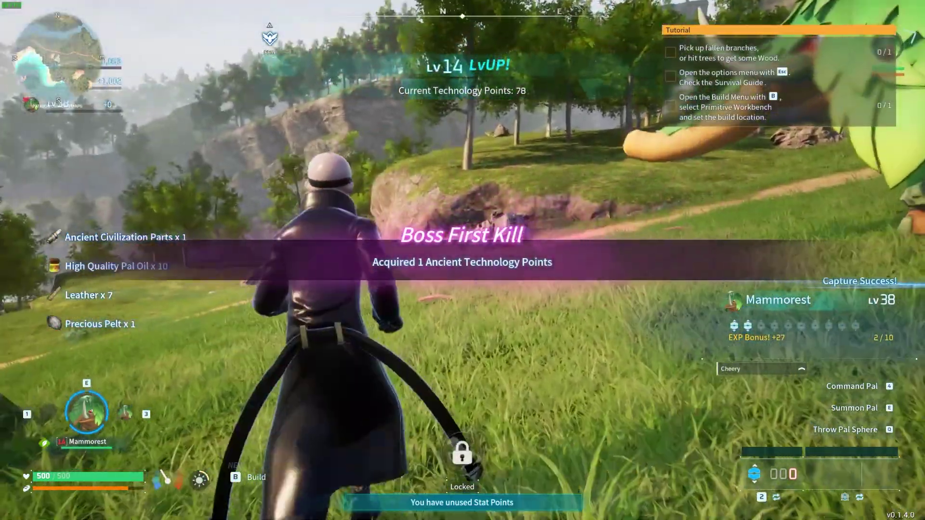
{"action": "key", "text": "e"}
{"action": "key", "text": "w"}
{"action": "key", "text": "space"}
{"action": "key", "text": "w"}
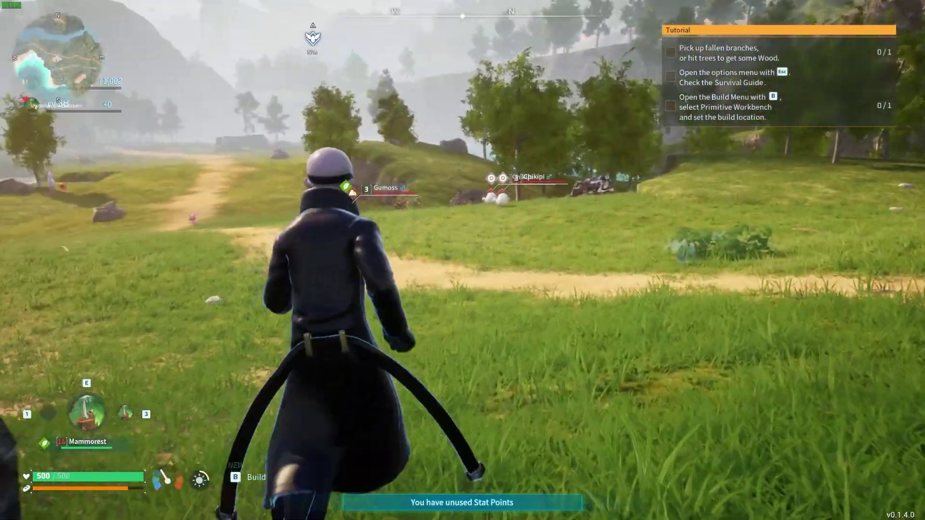
{"action": "key", "text": "e"}
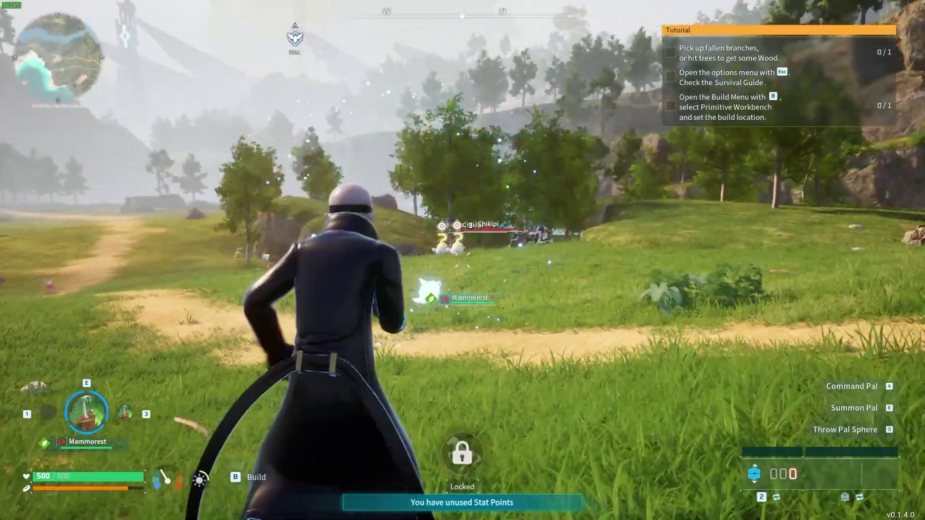